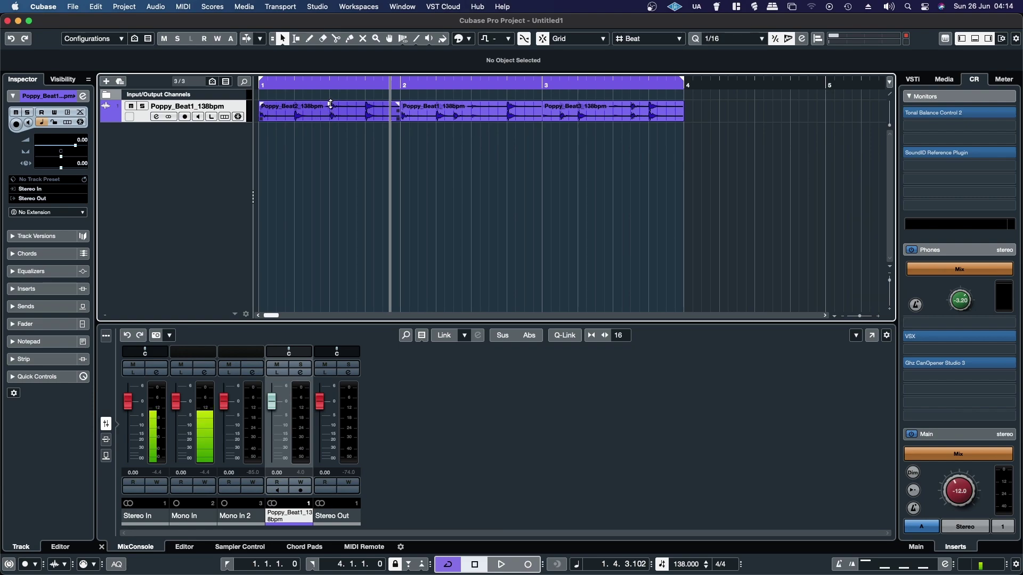
Pull the first drum event's clip gain right down, then raise it back up slightly
drag(329, 104, 328, 122)
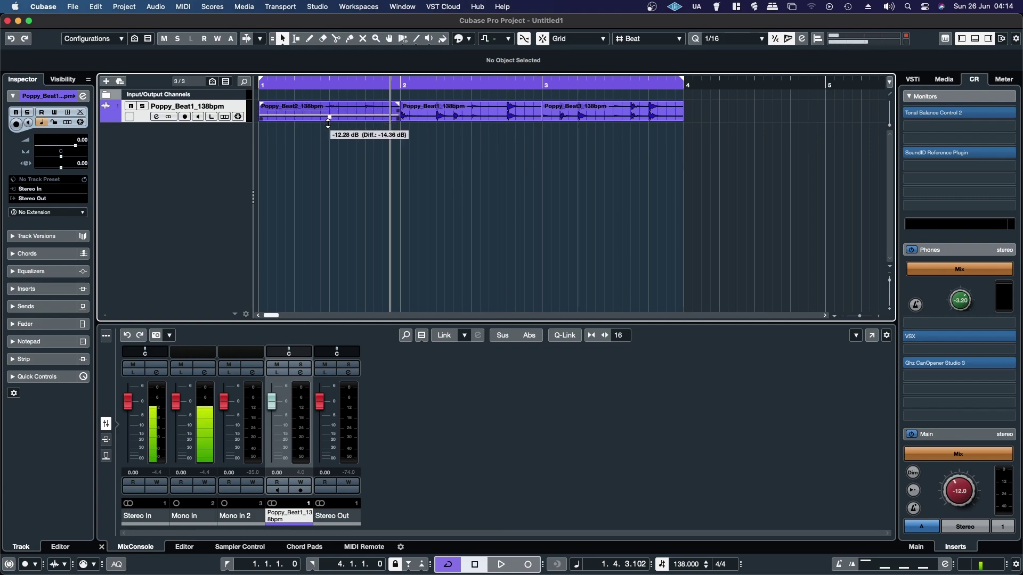
mouse_move(328, 123)
mouse_down()
mouse_move(327, 46)
mouse_move(336, 105)
mouse_move(391, 115)
mouse_up()
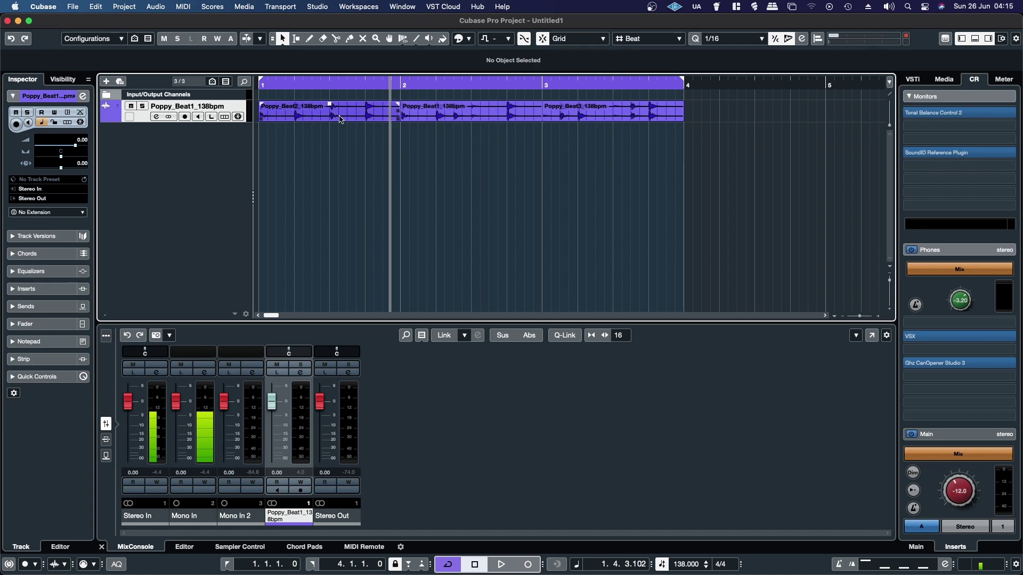
mouse_move(612, 112)
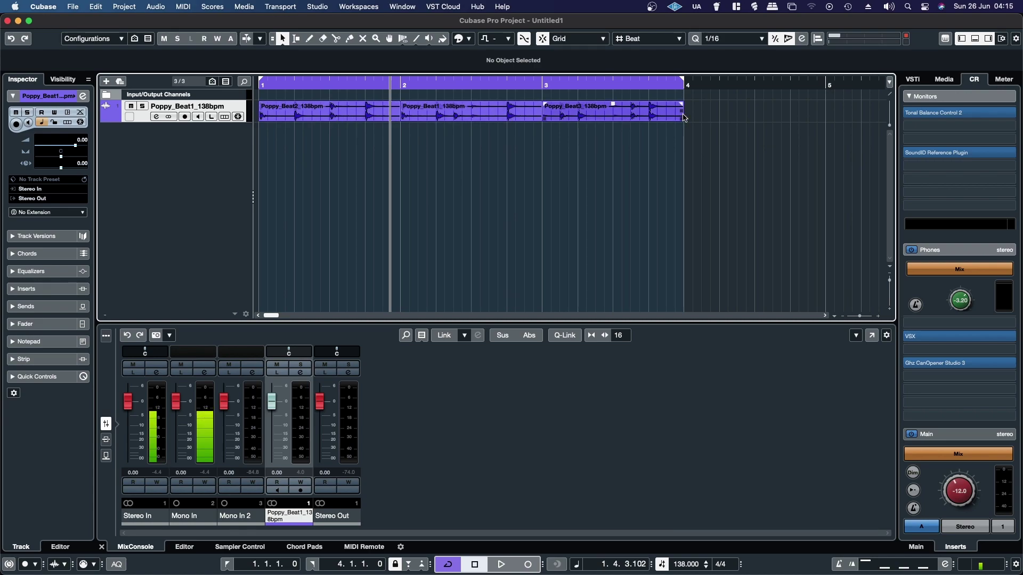
Lower all three drum events' clip gain to -12.28 dB during playback, then open channel settings
key(super+a)
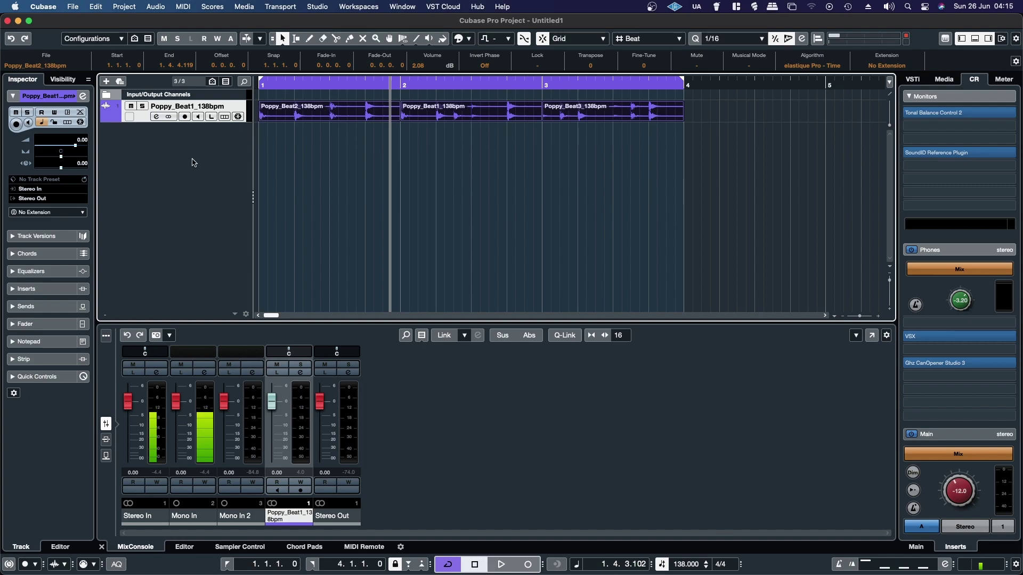
mouse_move(330, 101)
mouse_down()
mouse_move(328, 117)
mouse_move(327, 107)
mouse_up()
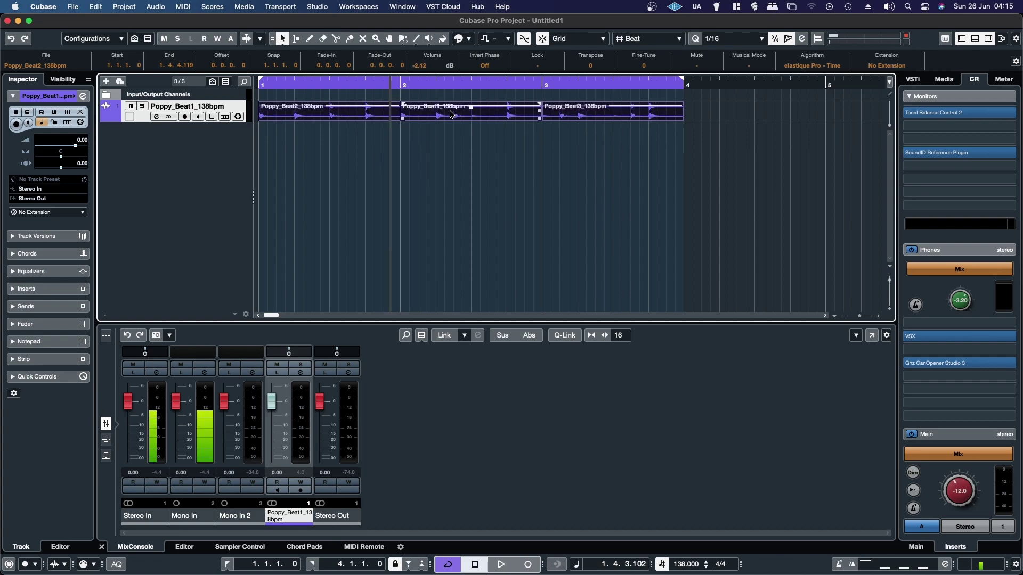
mouse_move(469, 111)
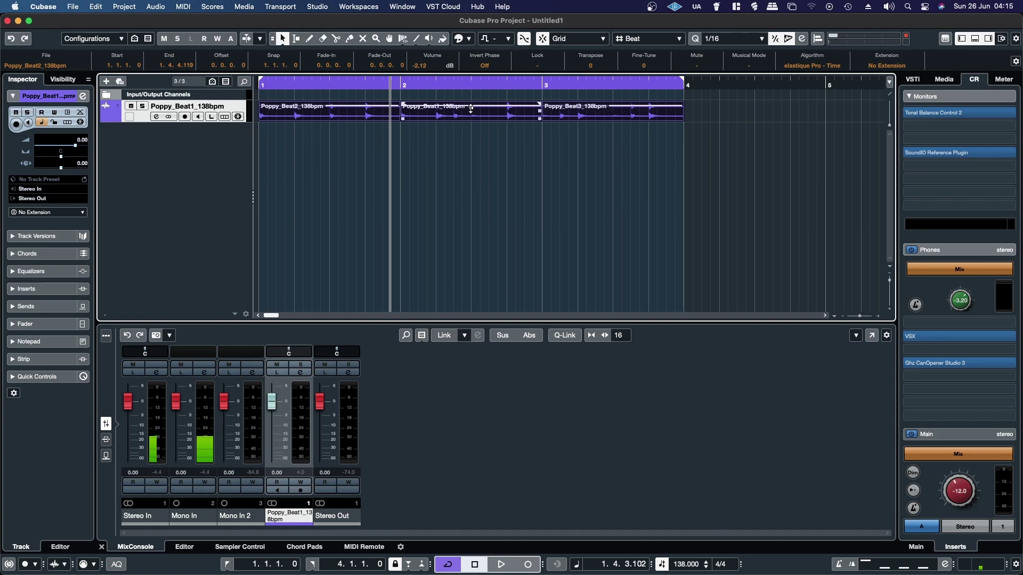
drag(470, 109, 469, 114)
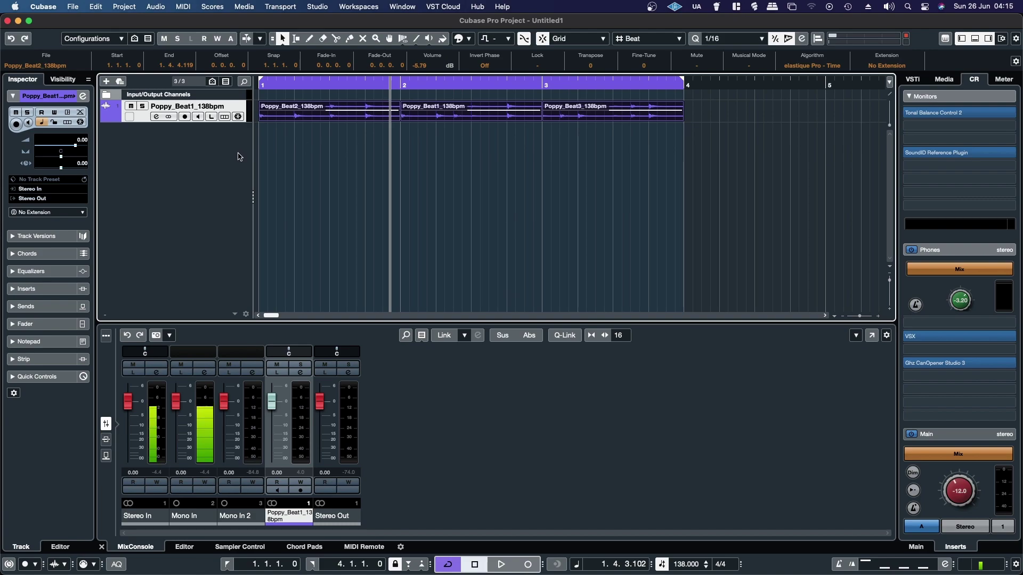
mouse_move(329, 112)
drag(330, 112, 359, 127)
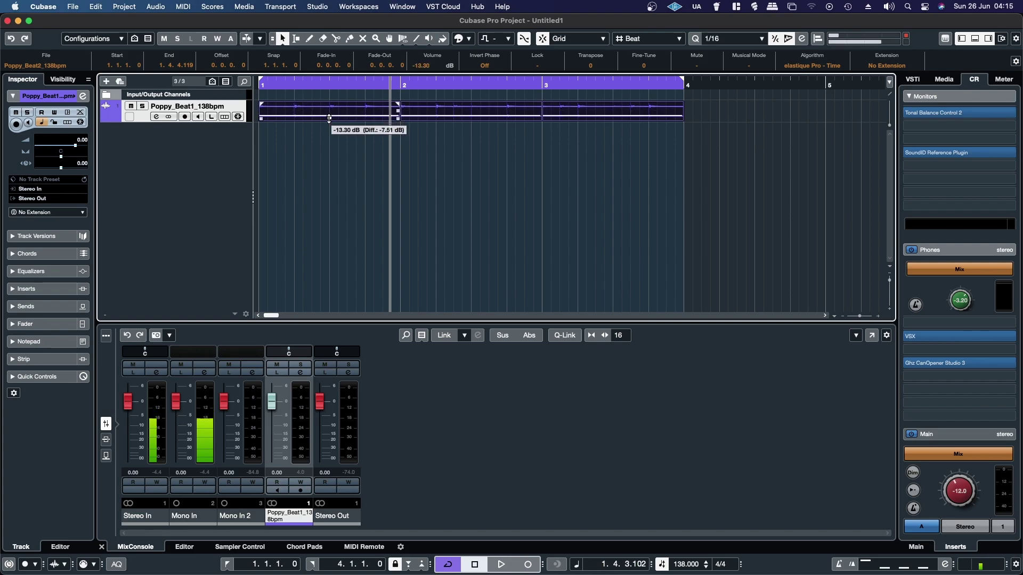
key(space)
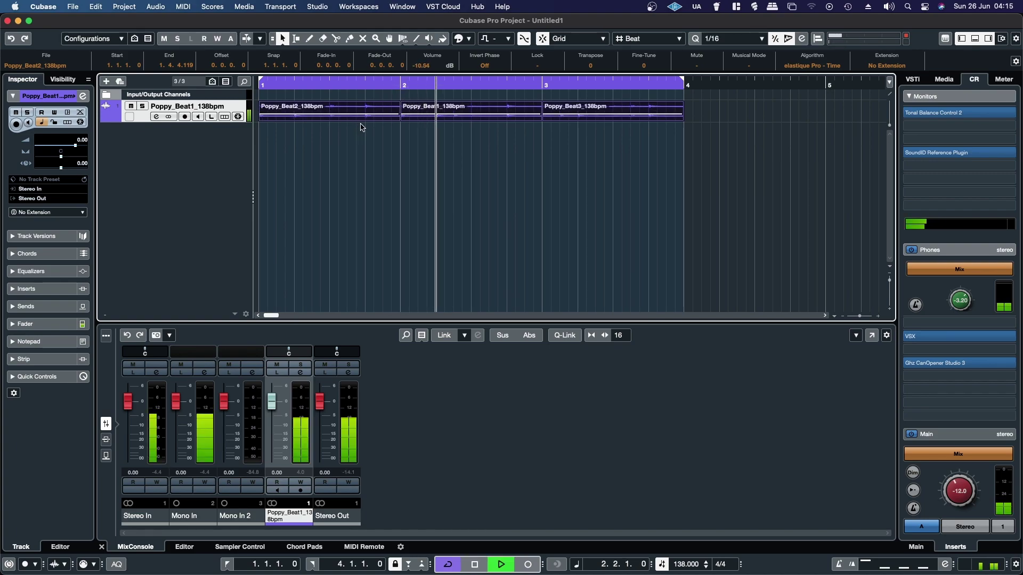
drag(329, 114, 330, 121)
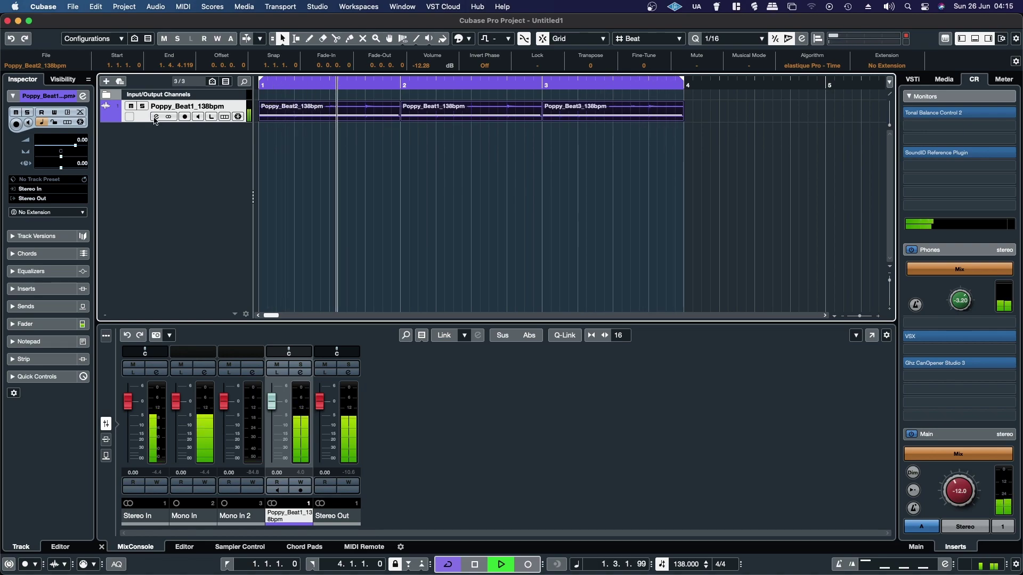
click(156, 117)
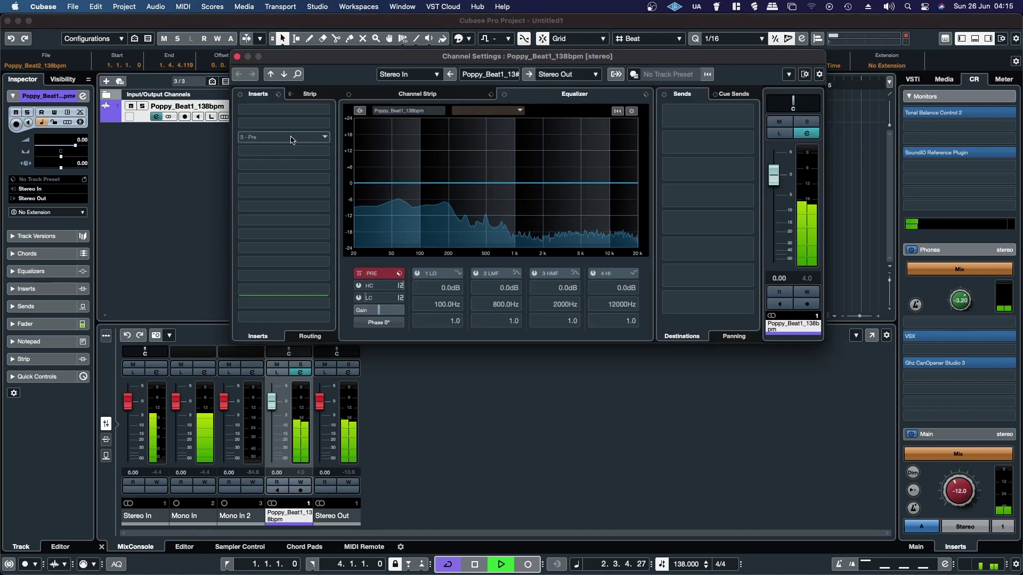
Load SSL Native Channel Strip 2 as a drum track insert and lower its compressor threshold
click(280, 136)
click(253, 190)
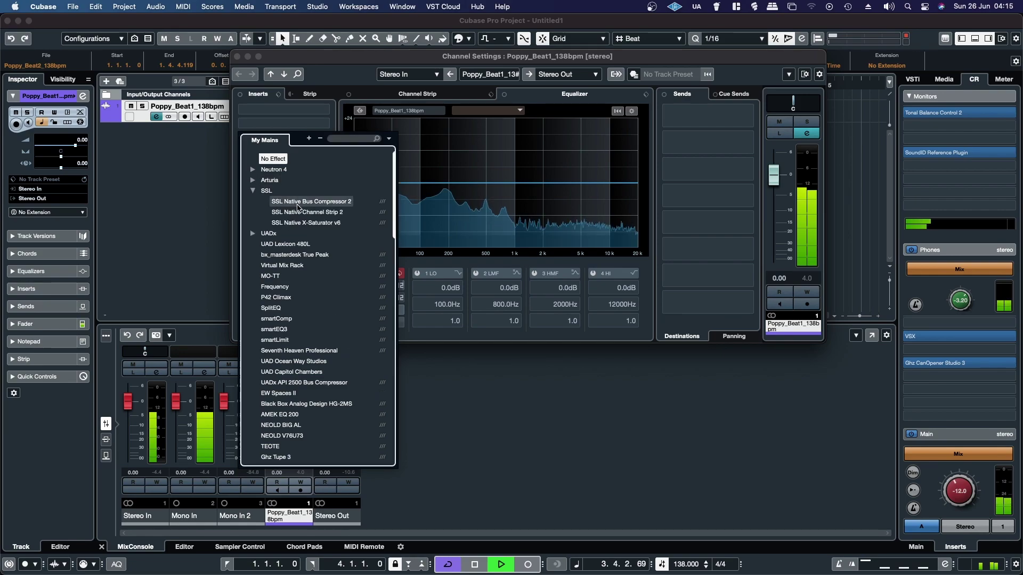
click(325, 220)
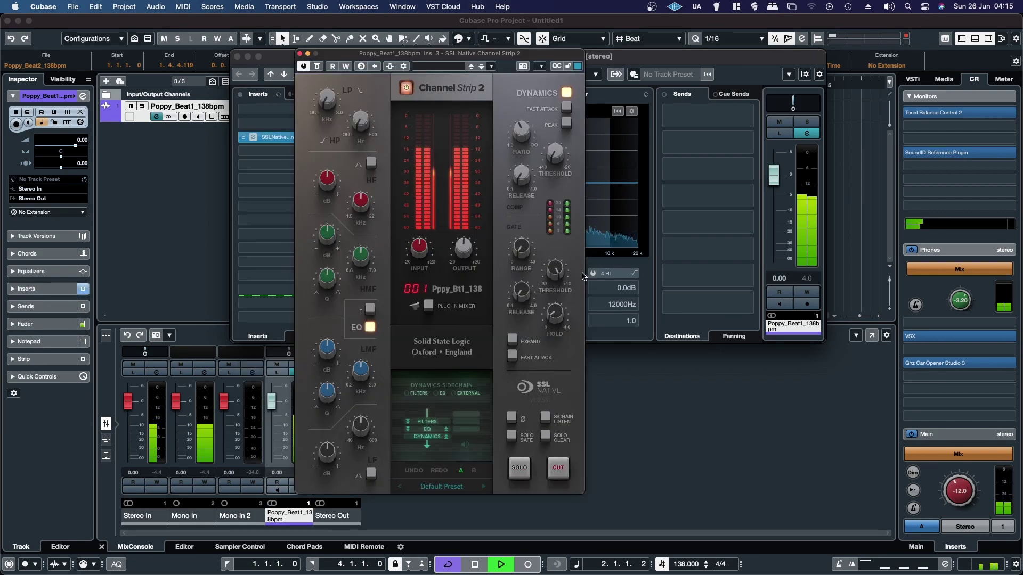
mouse_move(558, 158)
mouse_down()
mouse_move(555, 126)
mouse_move(556, 163)
mouse_up()
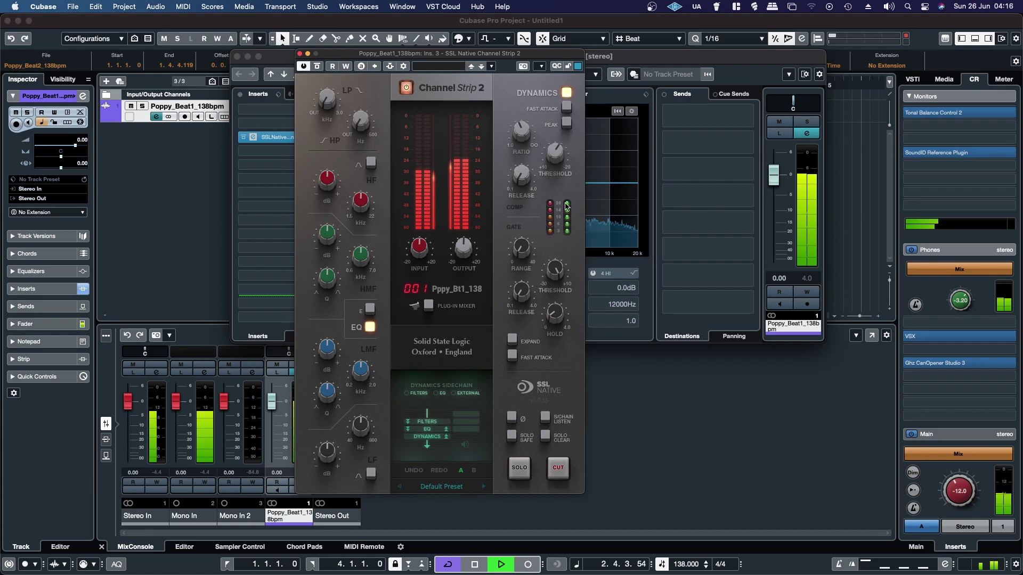
drag(556, 157, 557, 190)
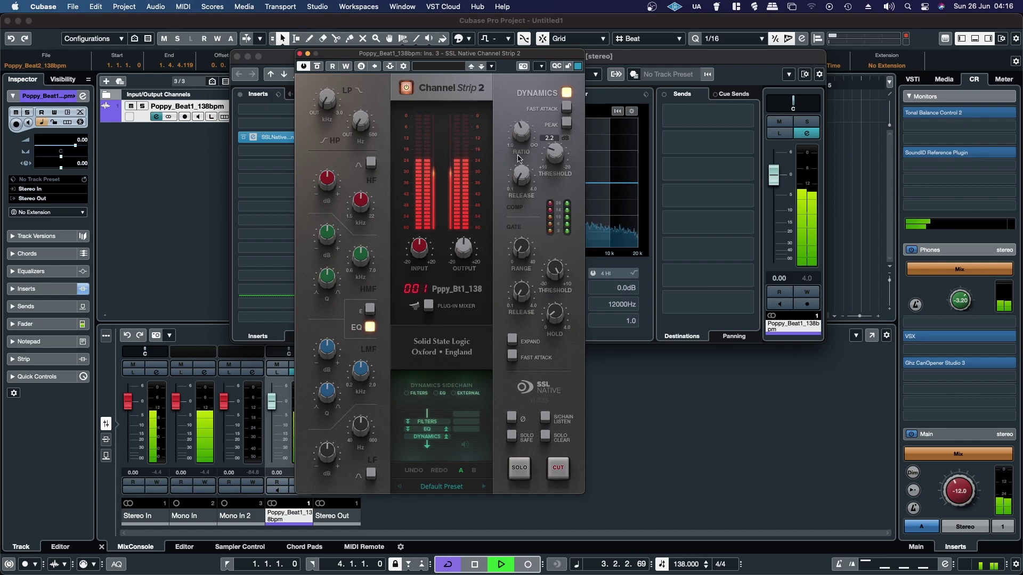
mouse_move(419, 246)
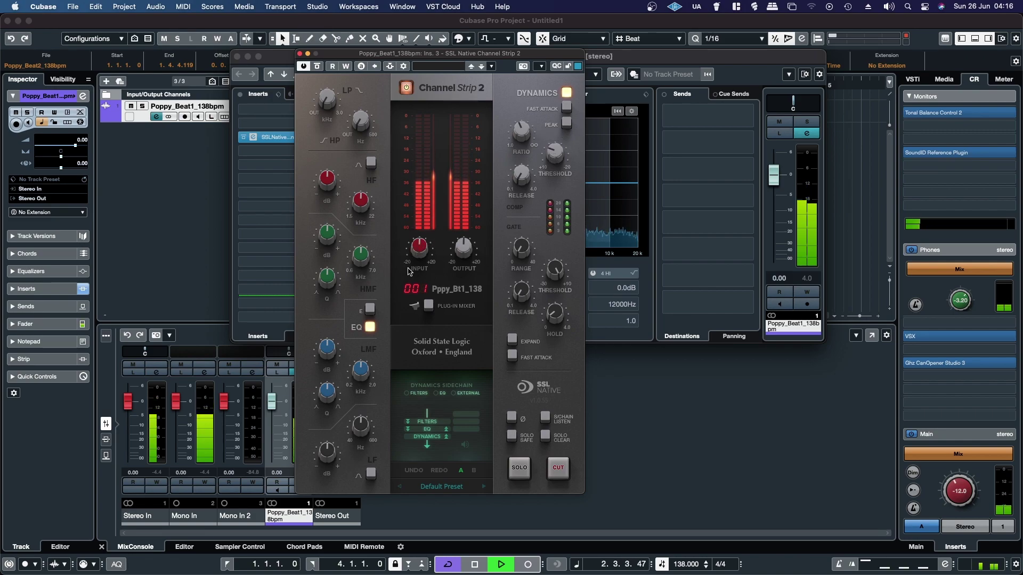
Push the SSL strip's input up to about 10.7 and readjust its compressor threshold
drag(421, 254, 419, 240)
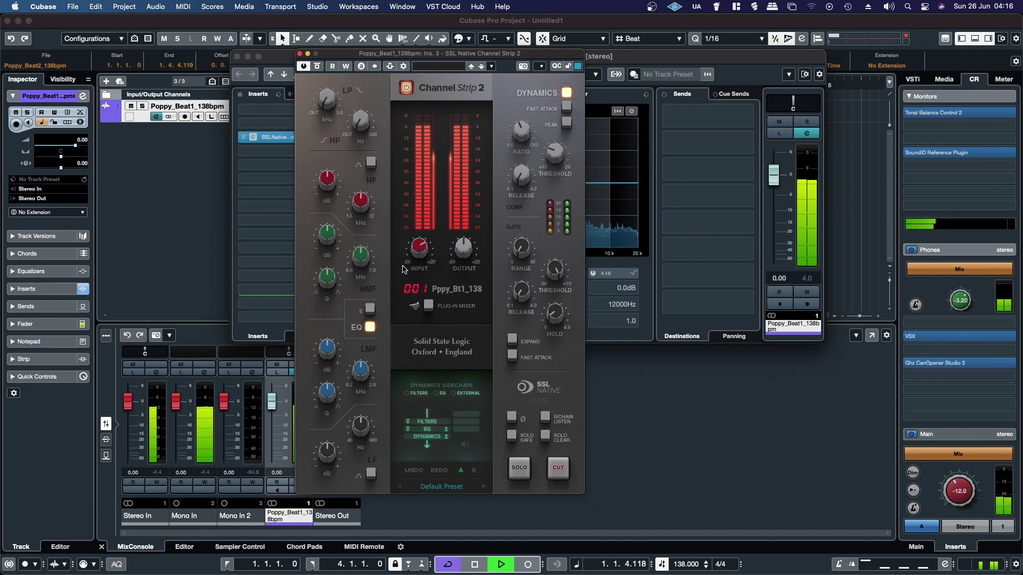
drag(419, 256, 412, 241)
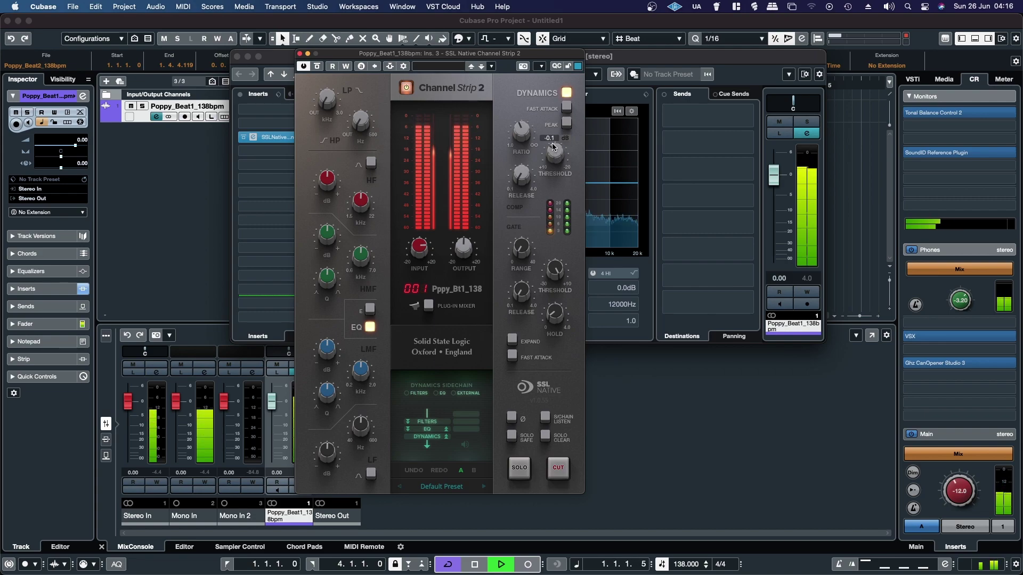
drag(549, 135, 550, 123)
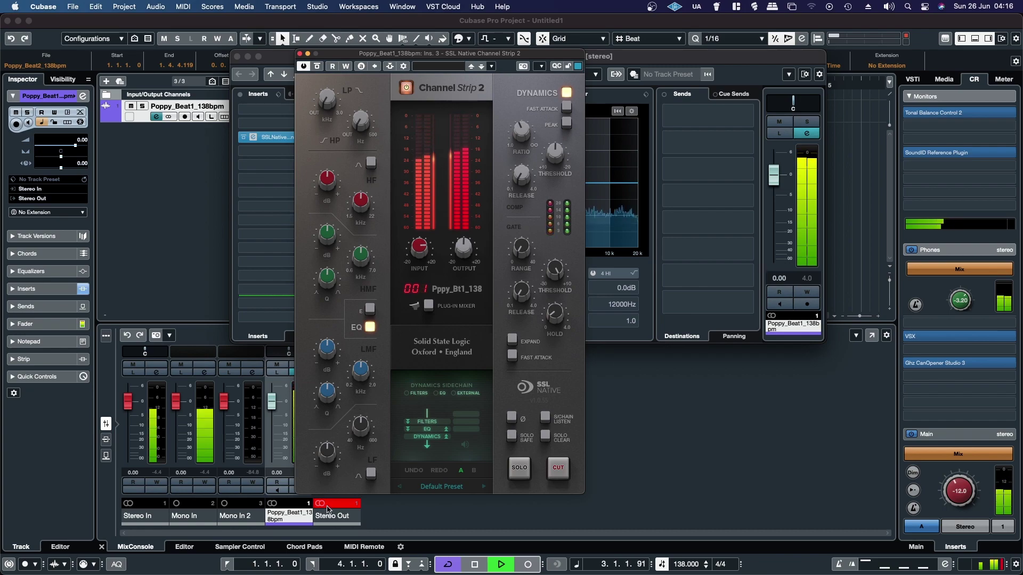
mouse_move(463, 248)
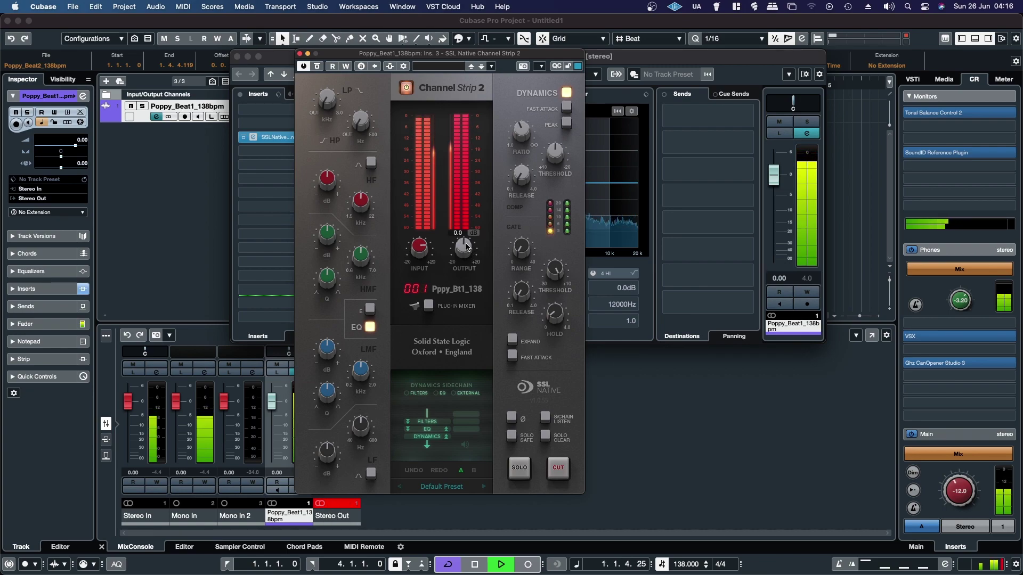
Trim the SSL strip output to -2.1 and compare it bypassed versus active
drag(468, 247, 467, 269)
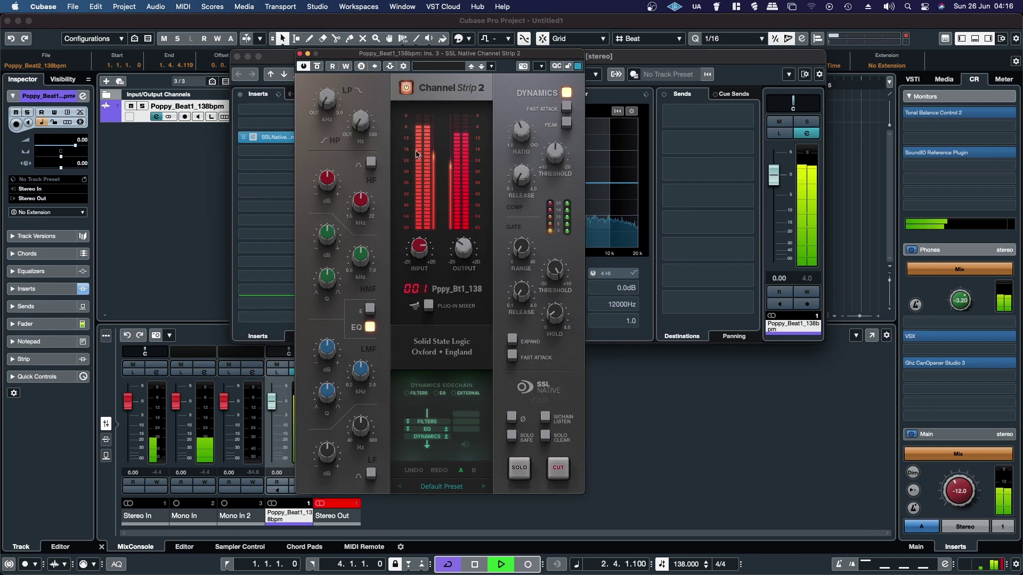
click(406, 88)
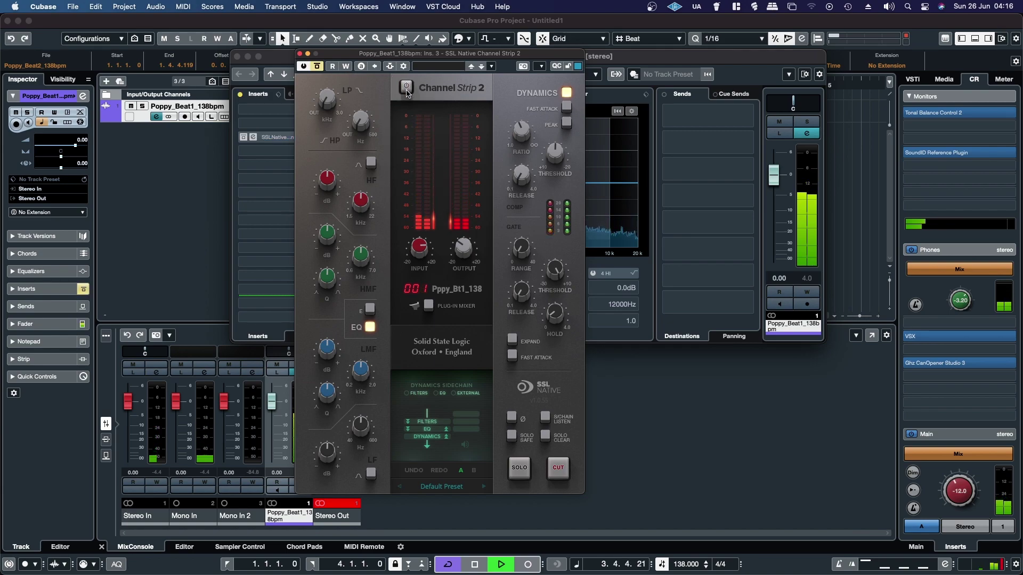
click(405, 90)
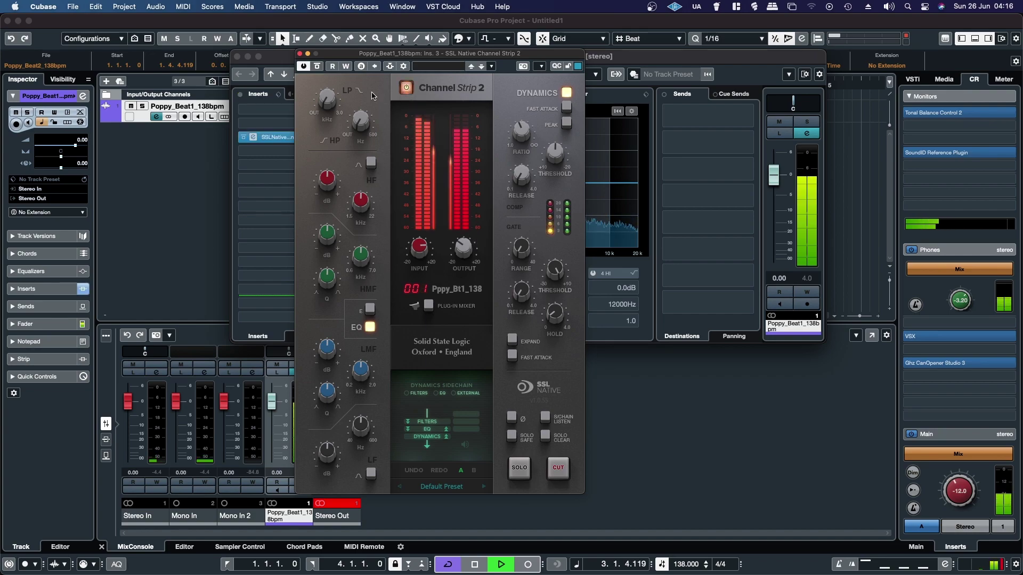
Close the SSL window and load Virtual Mix Rack into the next insert slot
click(297, 54)
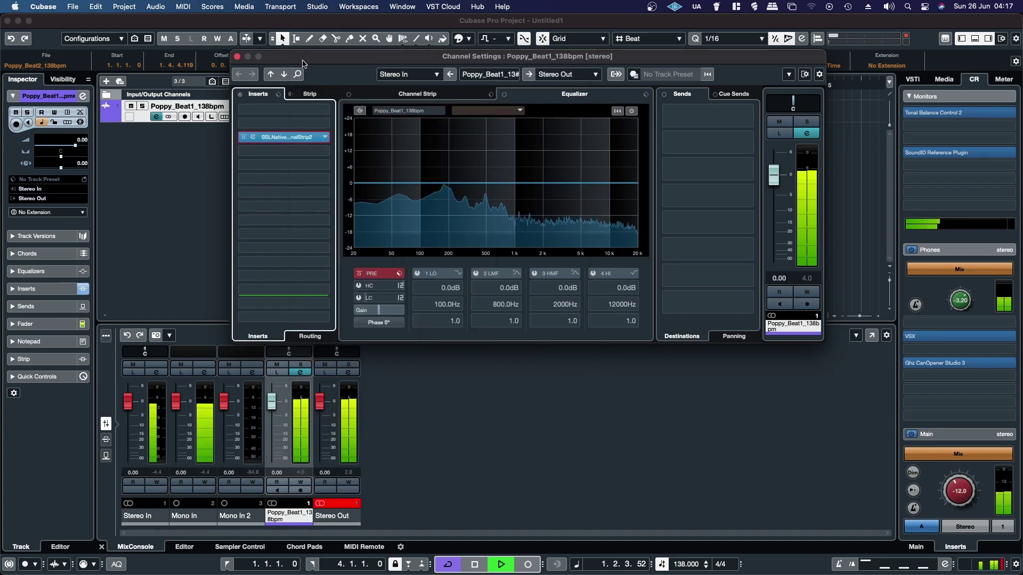
click(288, 151)
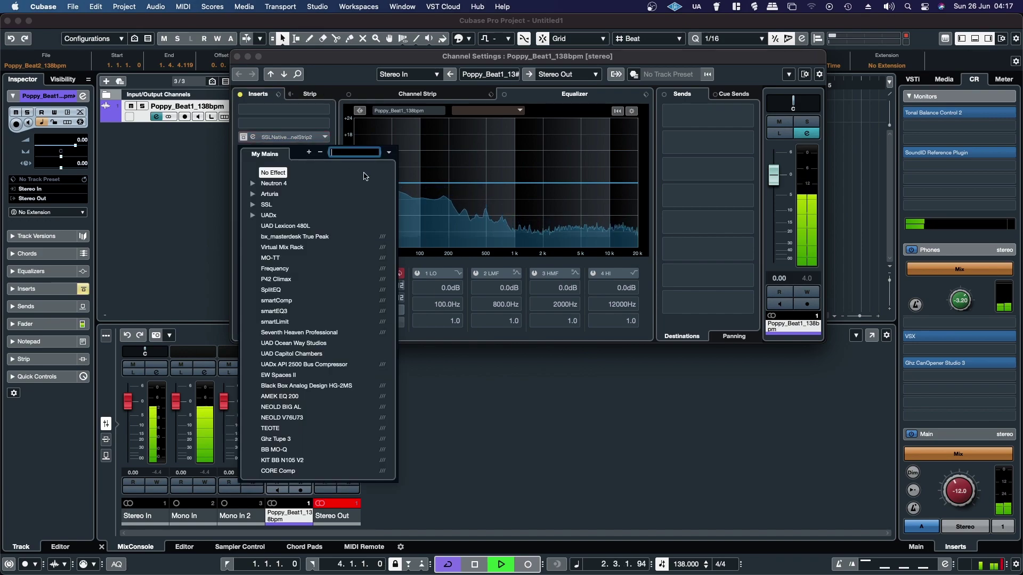
click(340, 132)
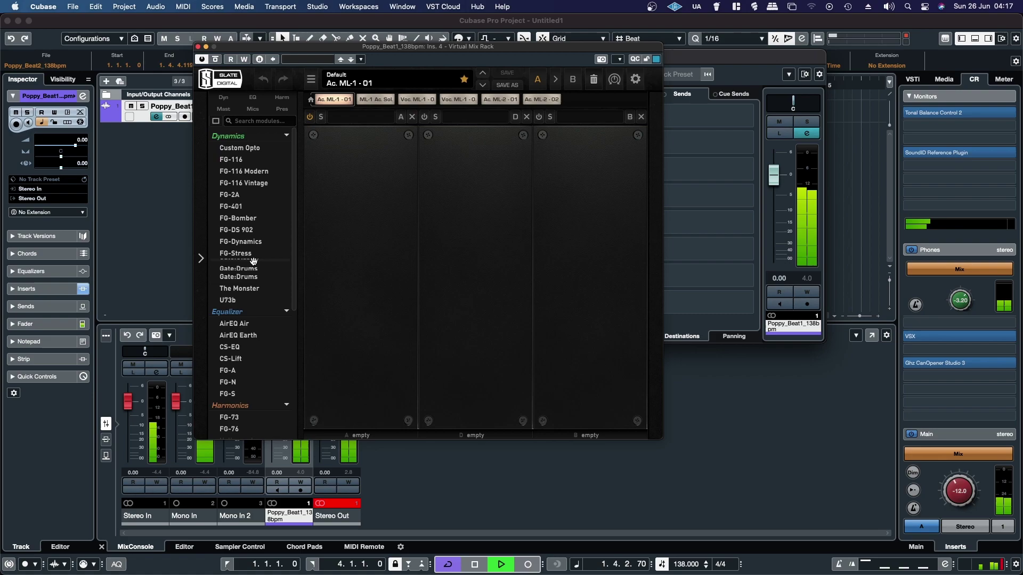
scroll(252, 266, down, 3)
scroll(253, 265, down, 3)
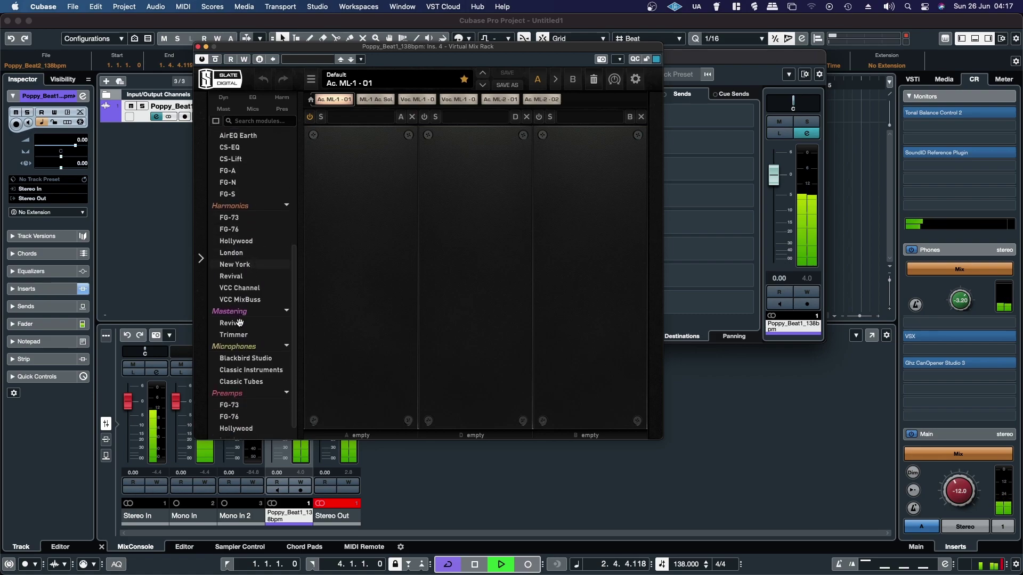
Fill the first three rack slots with Trimmer, VCC Channel and FG-Dynamics modules
drag(228, 335, 356, 264)
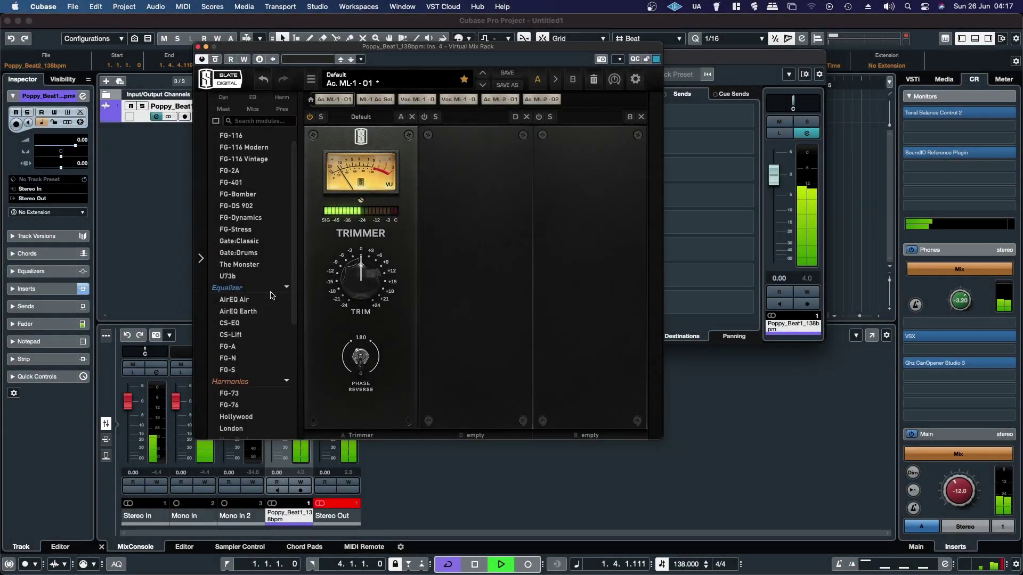
scroll(269, 294, up, 1)
scroll(269, 293, down, 2)
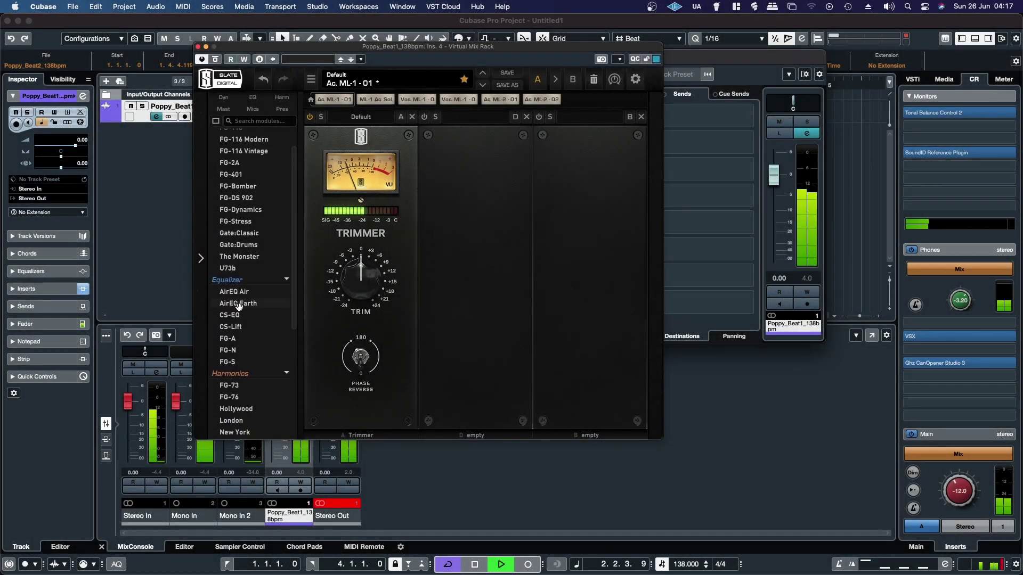
scroll(262, 293, down, 2)
scroll(246, 306, down, 3)
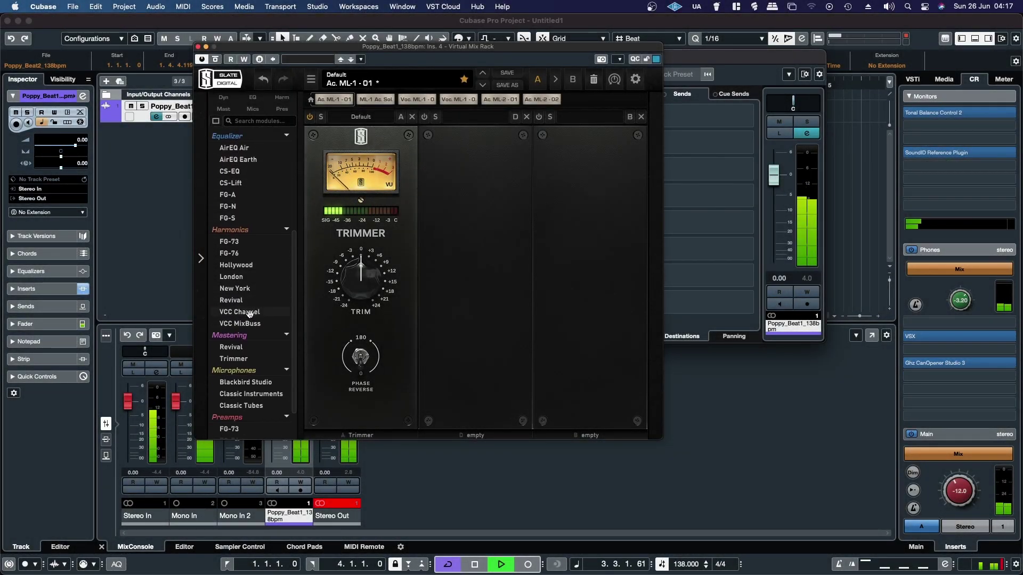
drag(249, 313, 445, 138)
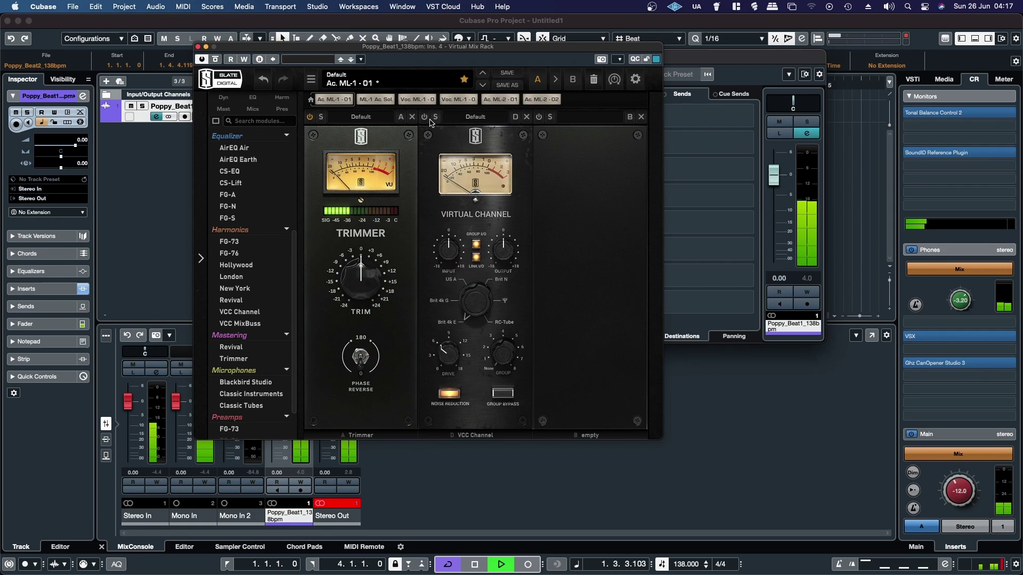
scroll(250, 199, up, 2)
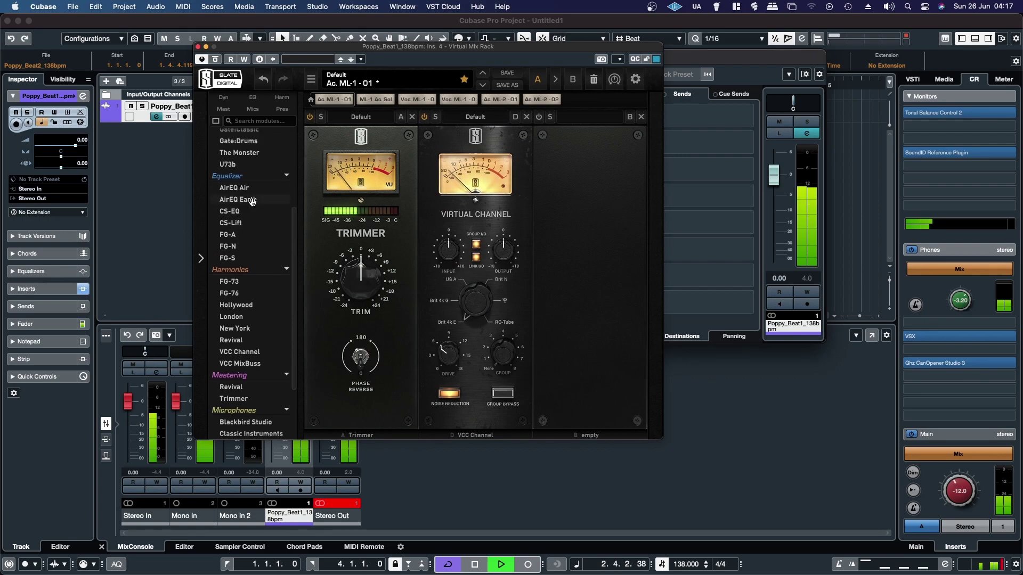
scroll(250, 200, up, 2)
scroll(250, 200, up, 3)
scroll(250, 200, up, 1)
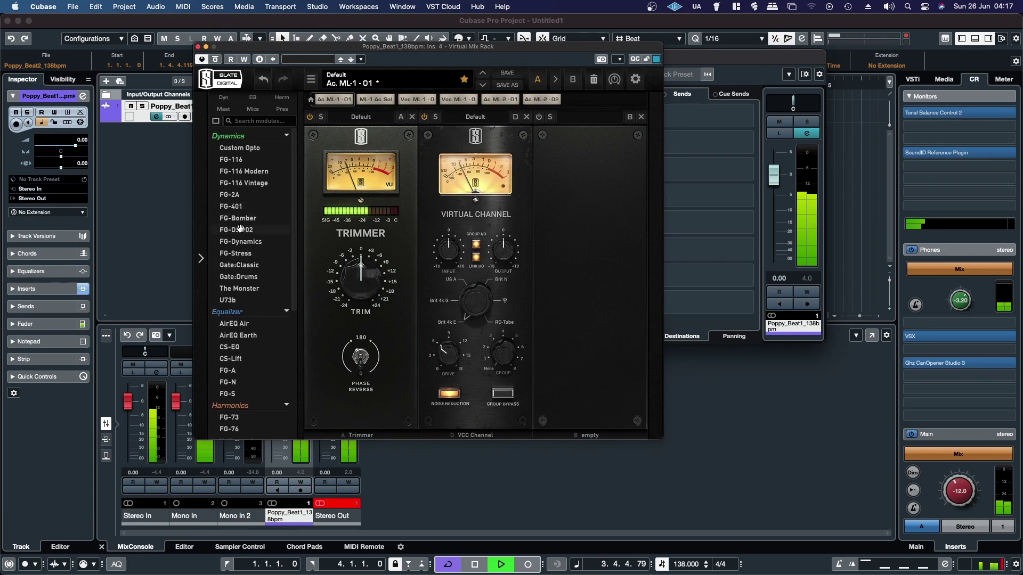
drag(239, 244, 550, 201)
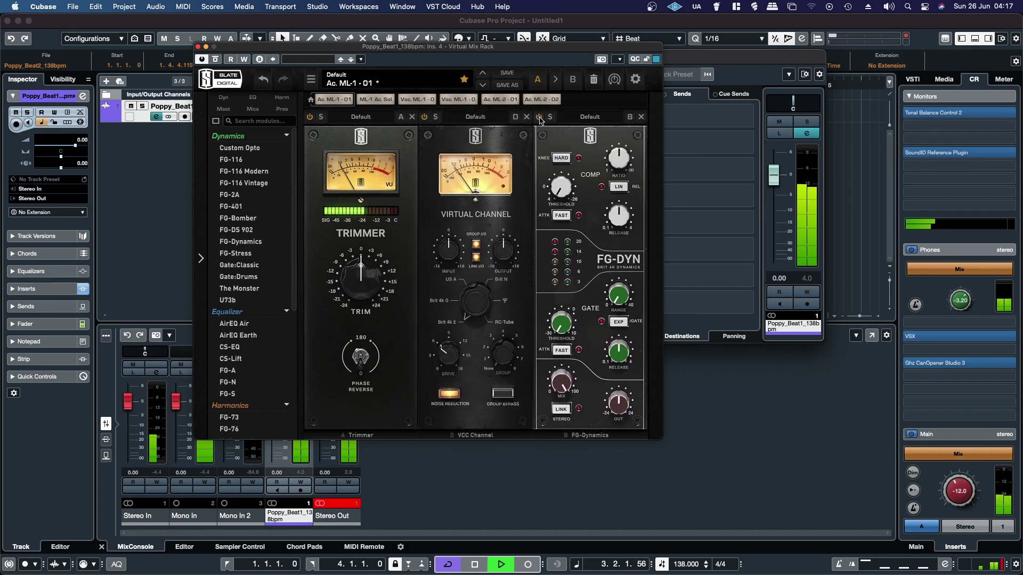
Tune the FG-Dynamics threshold toward -9 dB, switch the VCC console model, and assign group 1
drag(559, 184, 572, 205)
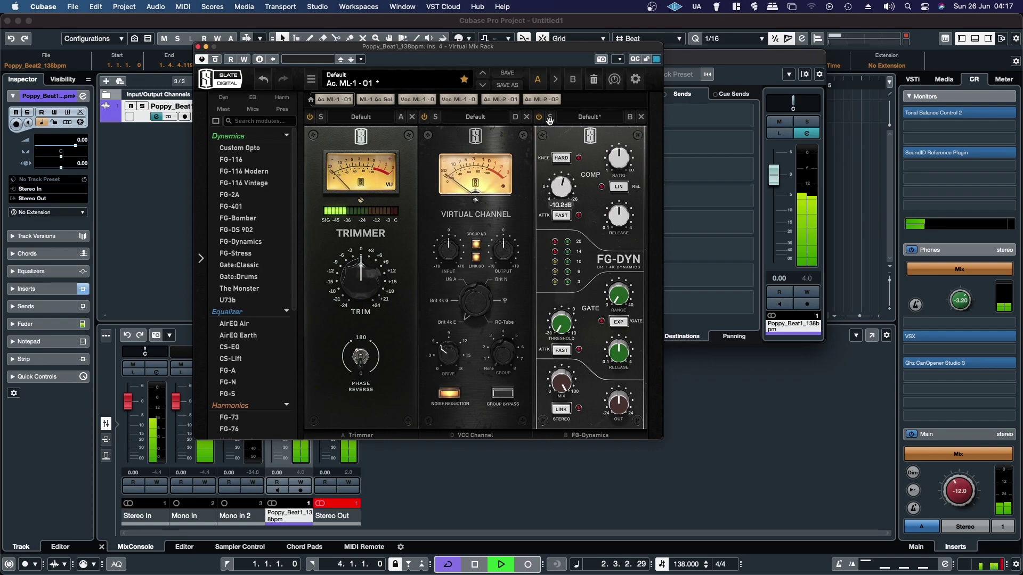
drag(560, 194, 545, 62)
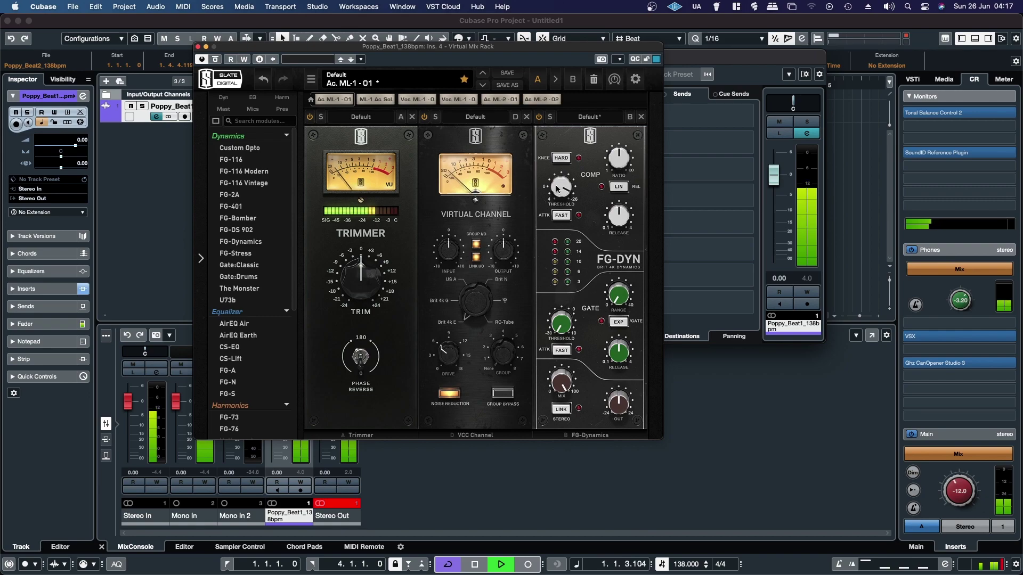
drag(558, 188, 557, 252)
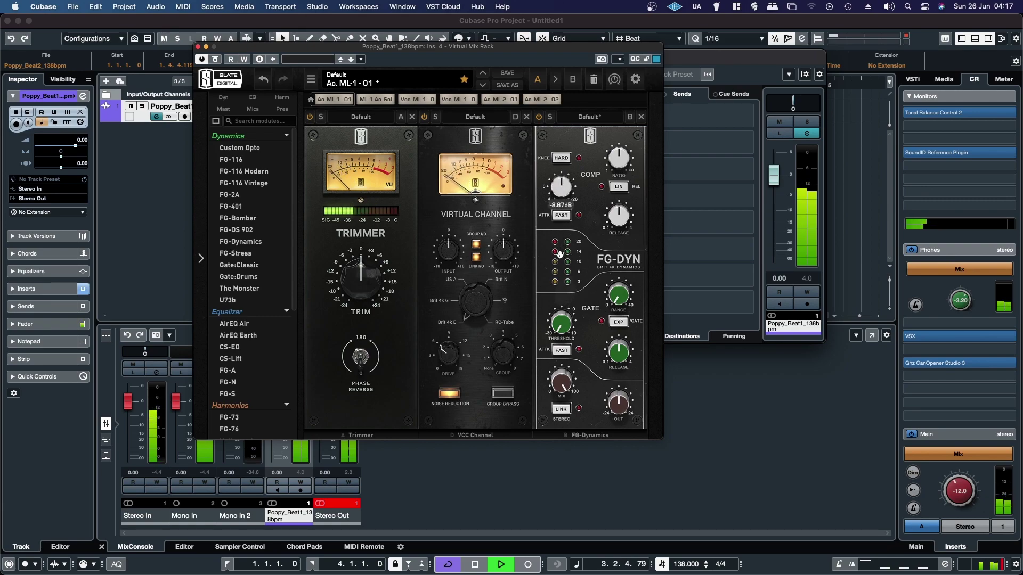
click(477, 290)
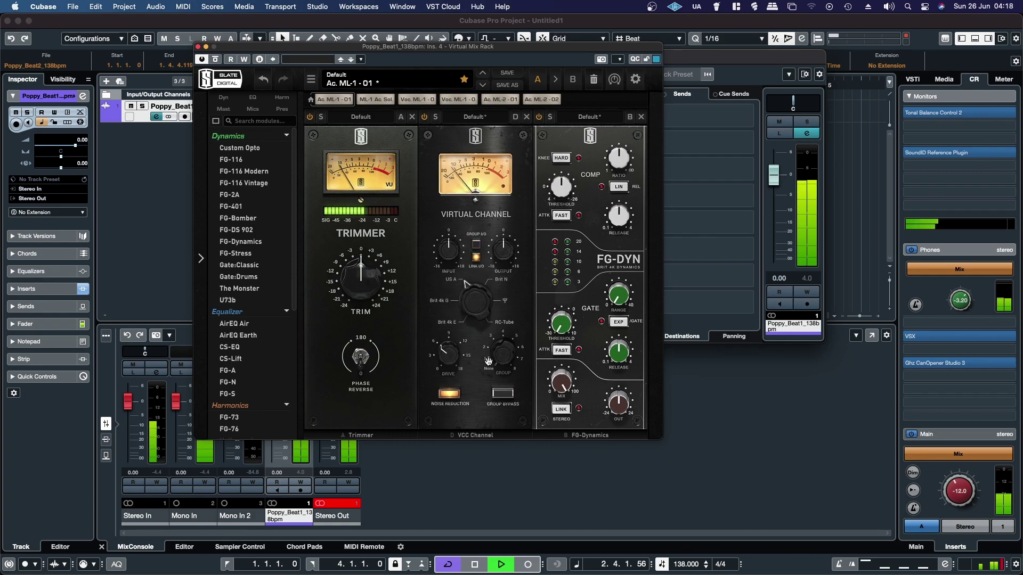
drag(503, 364, 501, 350)
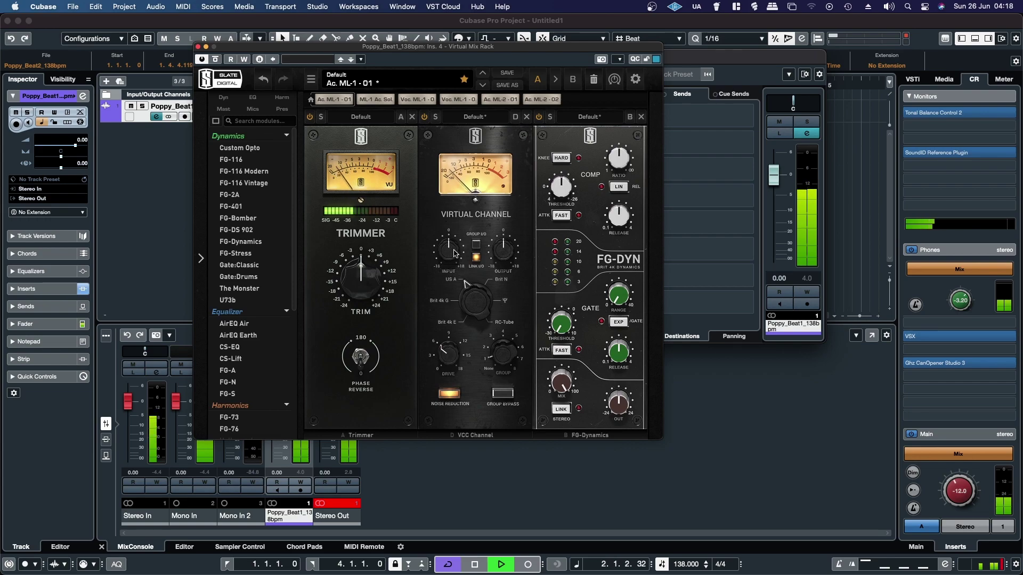
Set Trimmer gain near +11 dB, VCC Channel input near -4 dB, and FG-Dynamics threshold to -14 dB
drag(346, 293, 347, 276)
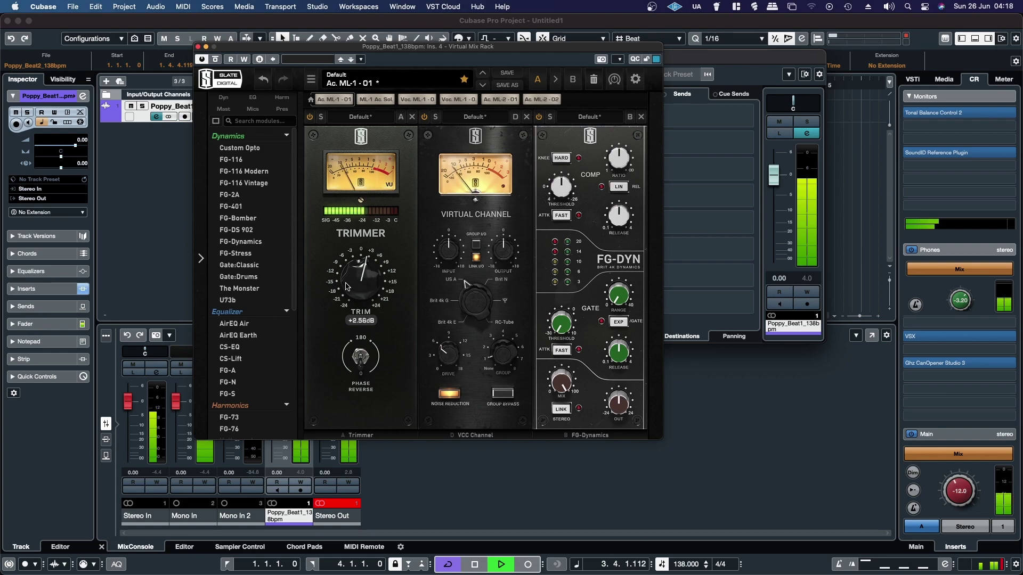
scroll(346, 274, up, 2)
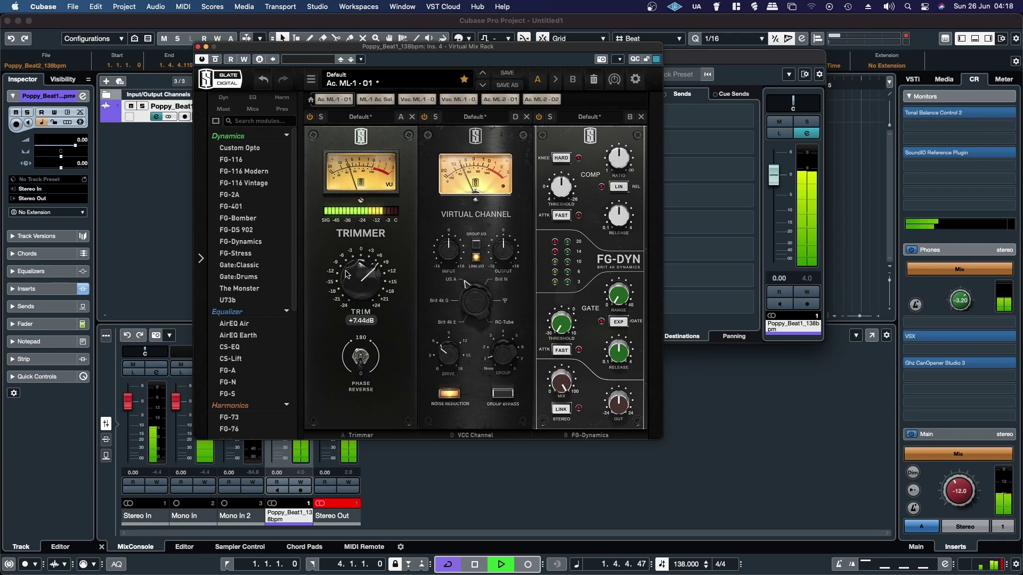
drag(346, 274, 341, 258)
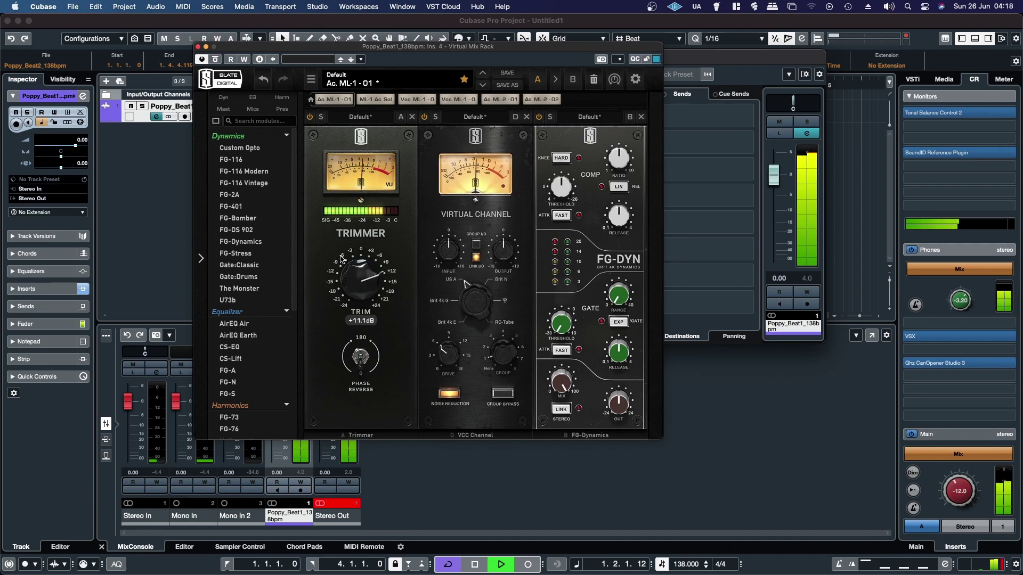
drag(455, 246, 451, 257)
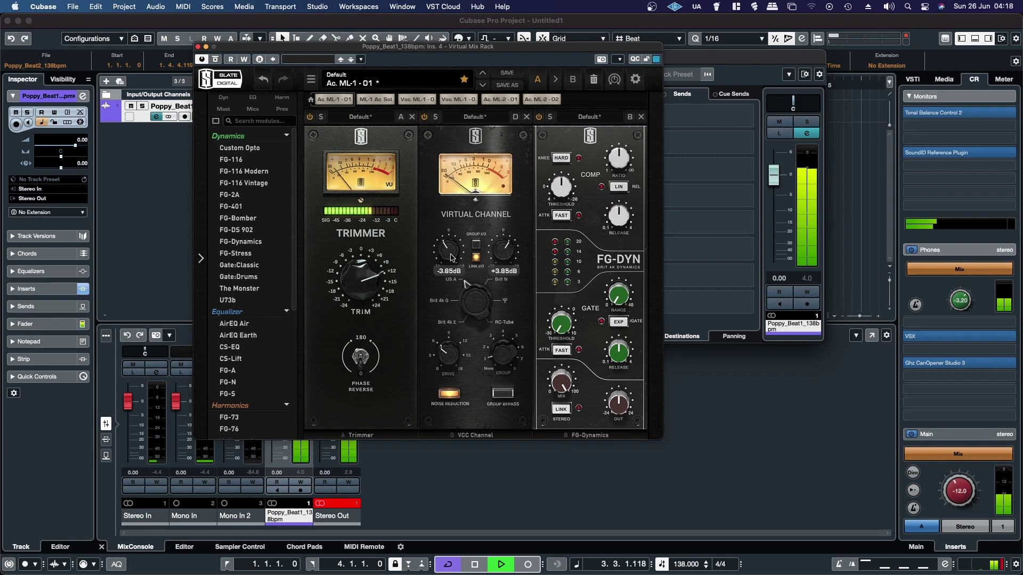
drag(451, 257, 446, 258)
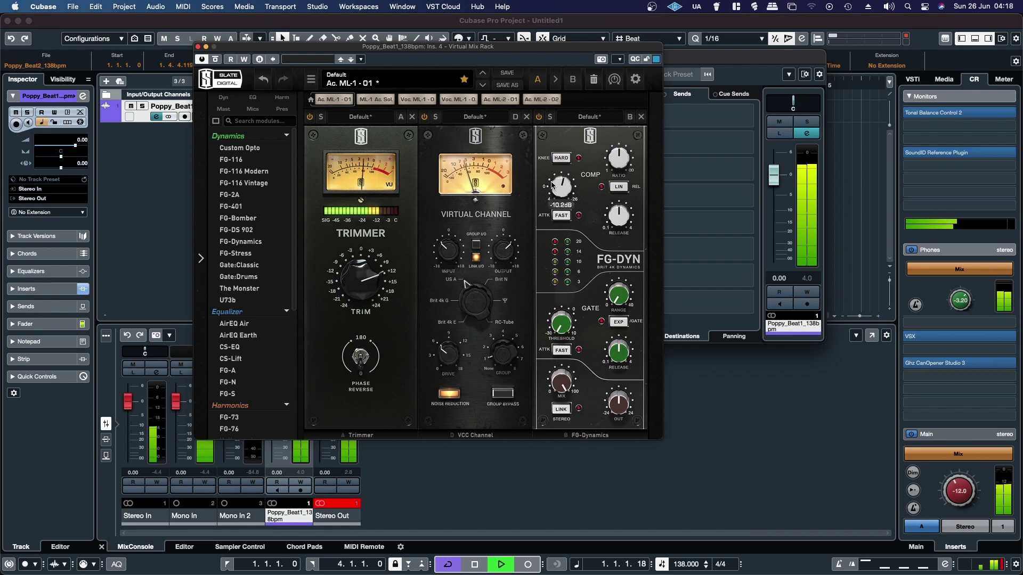
drag(549, 173, 540, 140)
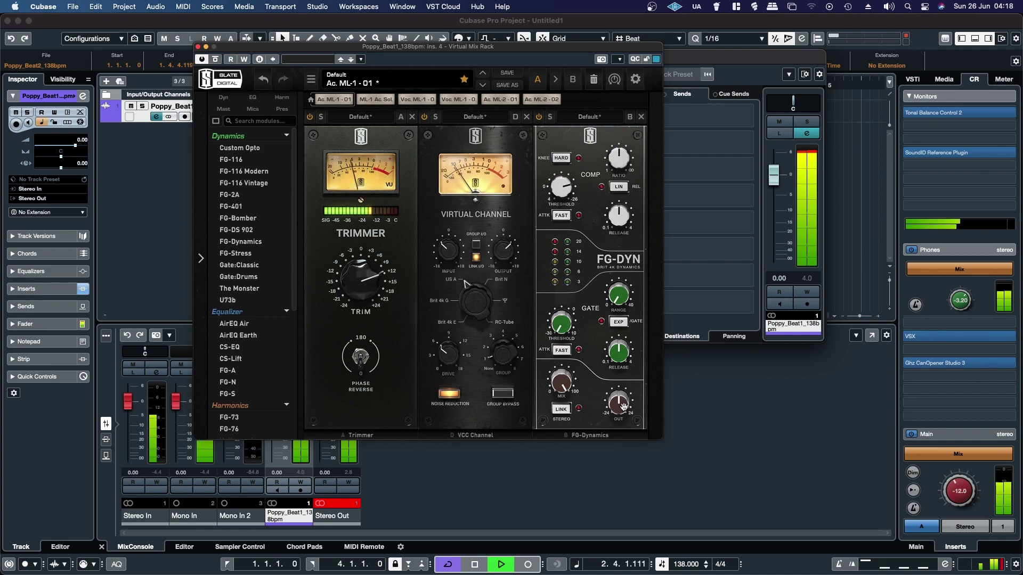
Set FG-Dynamics output to -1.4 dB, remove the extra Trimmer, and A/B the rack via bypass
drag(624, 405, 621, 415)
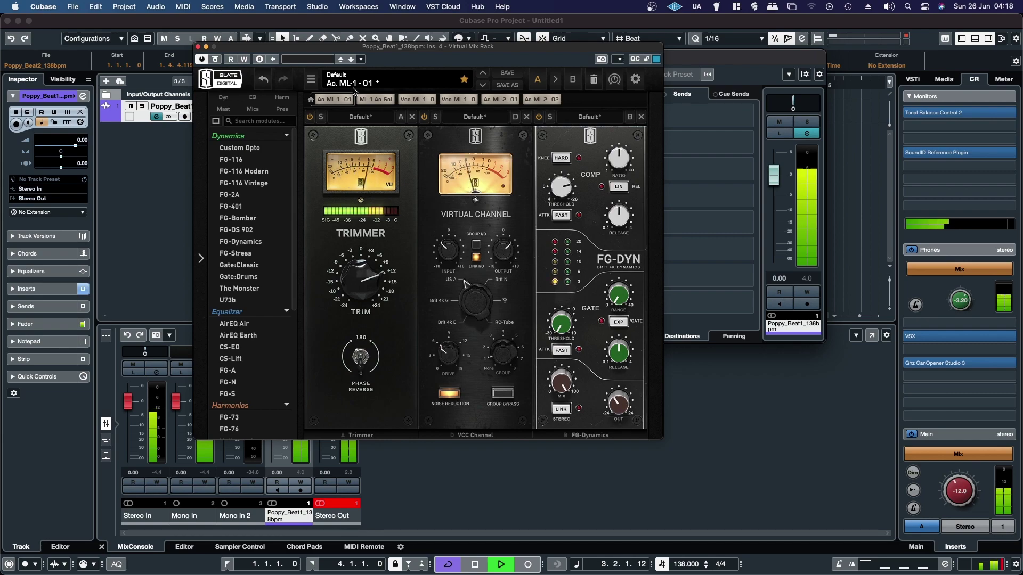
scroll(243, 355, down, 5)
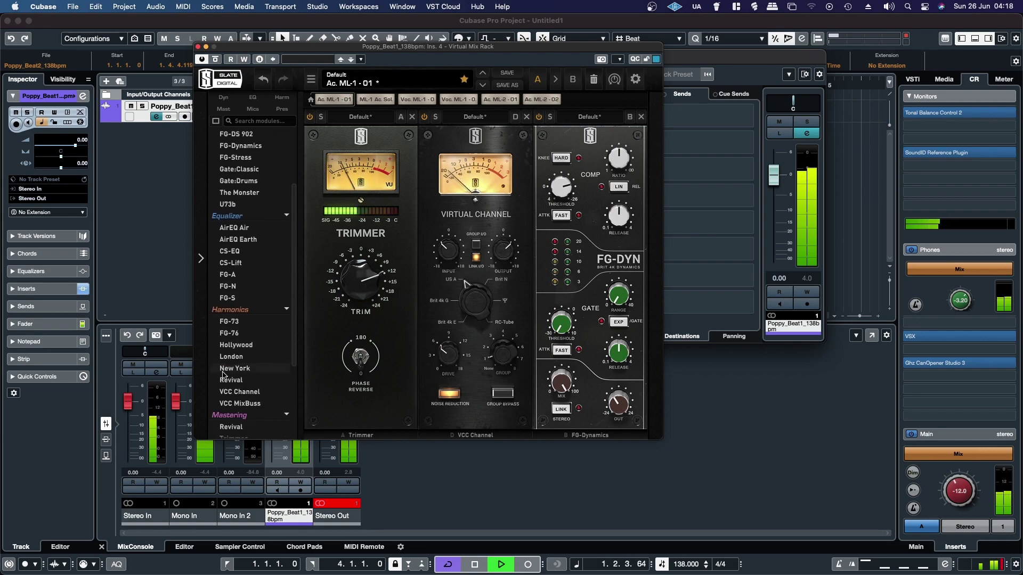
scroll(227, 372, down, 4)
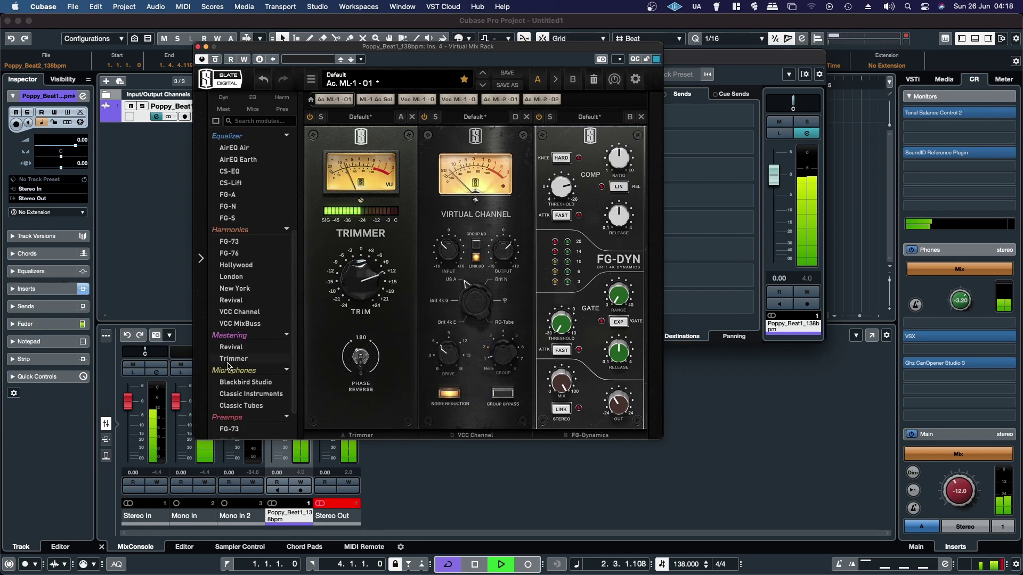
mouse_move(232, 358)
mouse_down()
mouse_move(703, 280)
mouse_move(691, 362)
mouse_up()
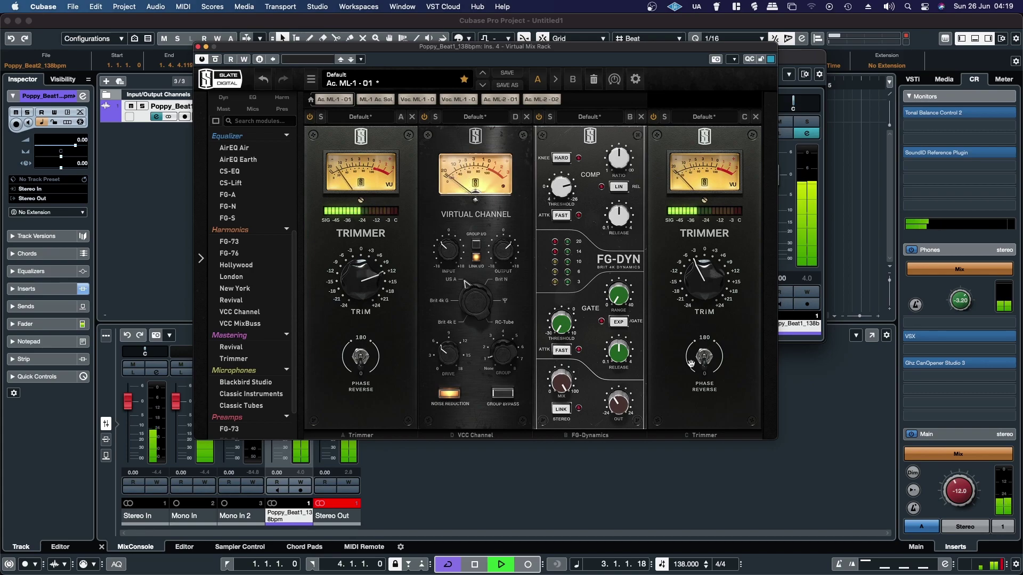
click(754, 117)
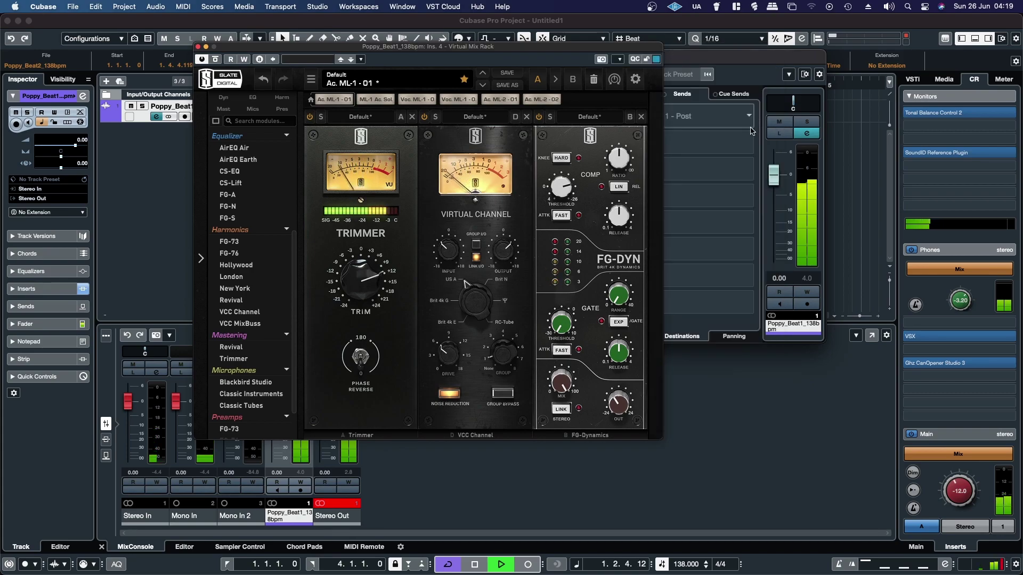
click(215, 59)
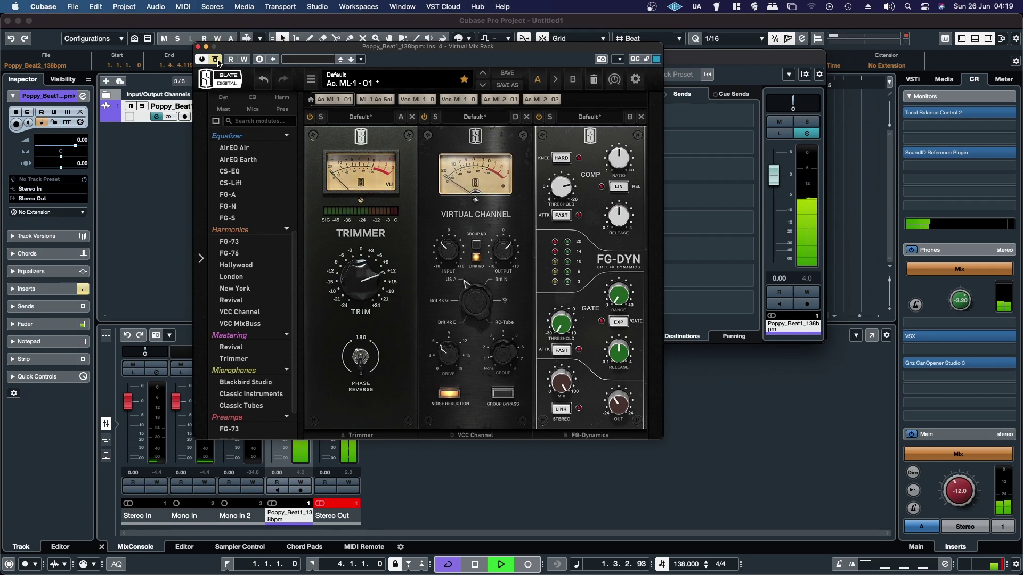
click(215, 59)
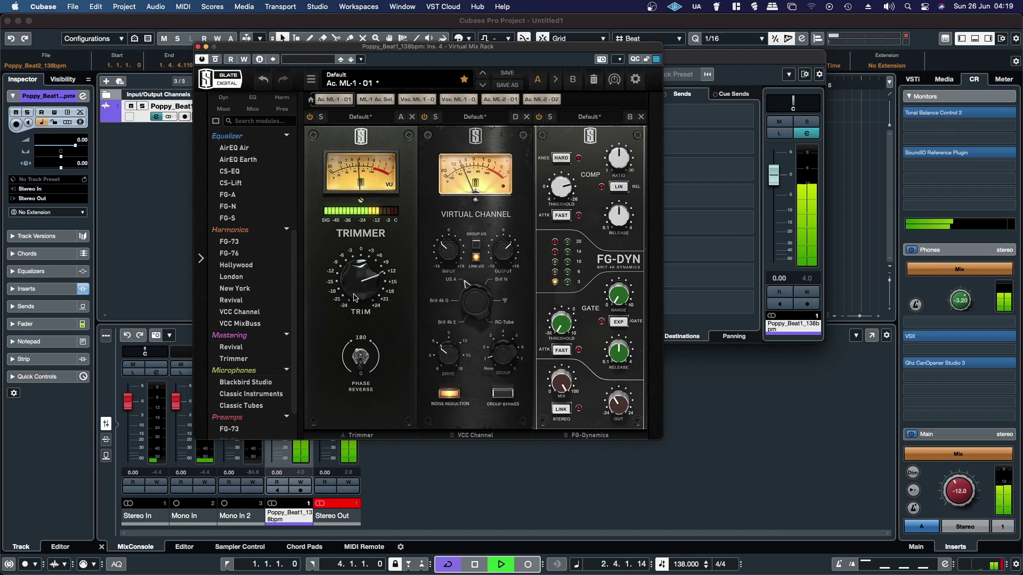
Close the mix rack and channel settings windows, reset the Stereo Out clip indicator, and stop playback
click(202, 46)
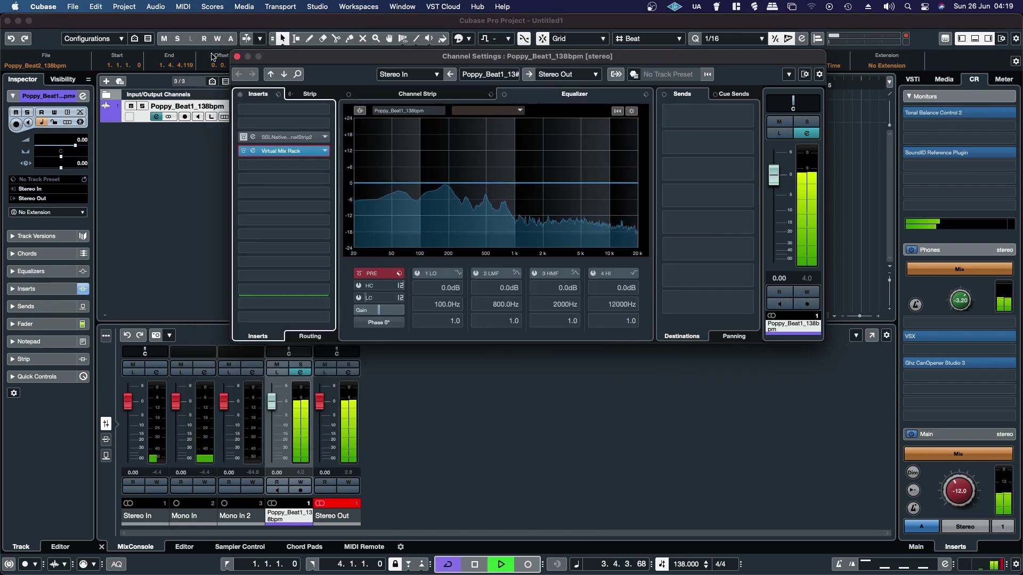
click(236, 56)
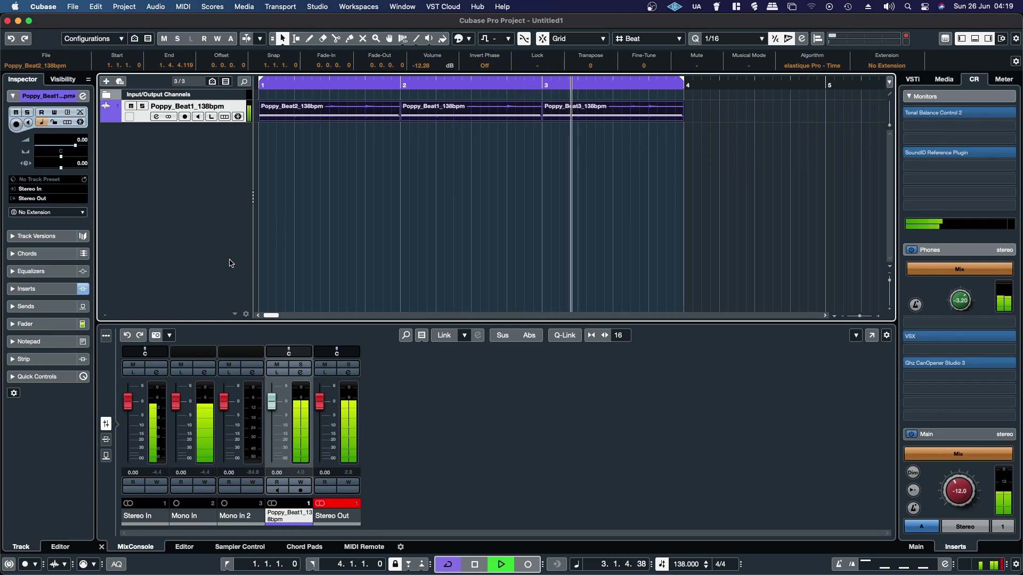
click(339, 507)
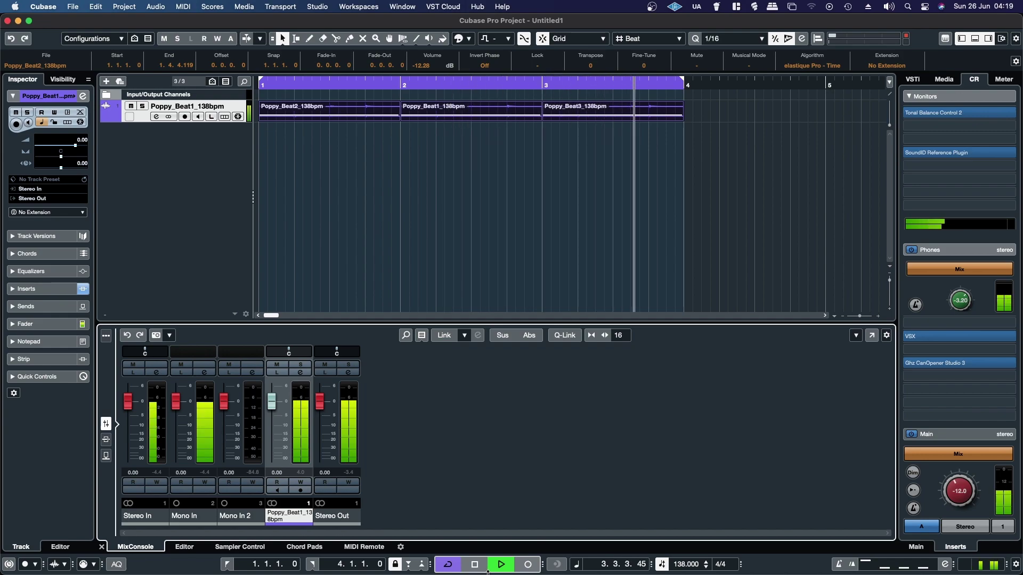
key(space)
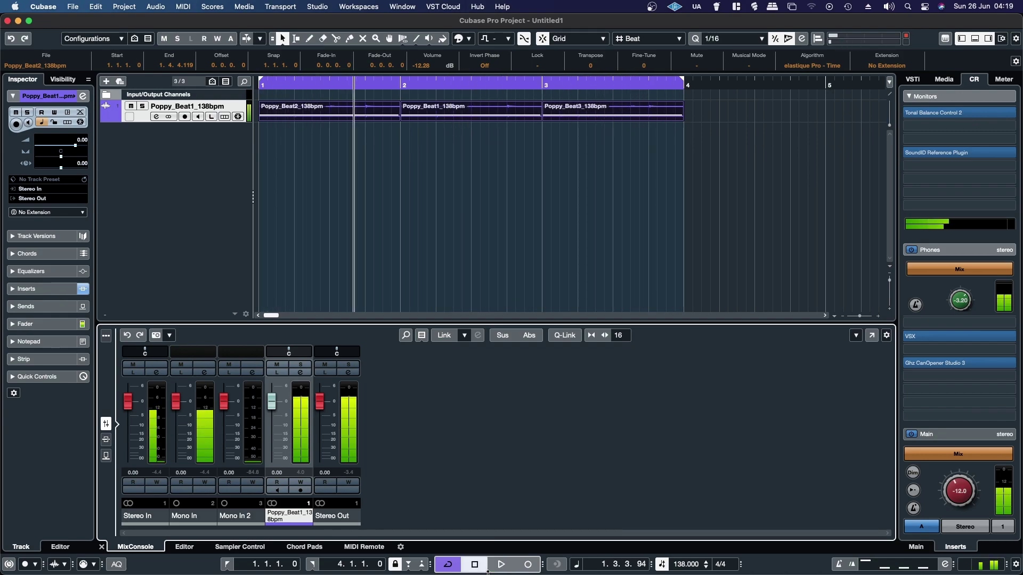